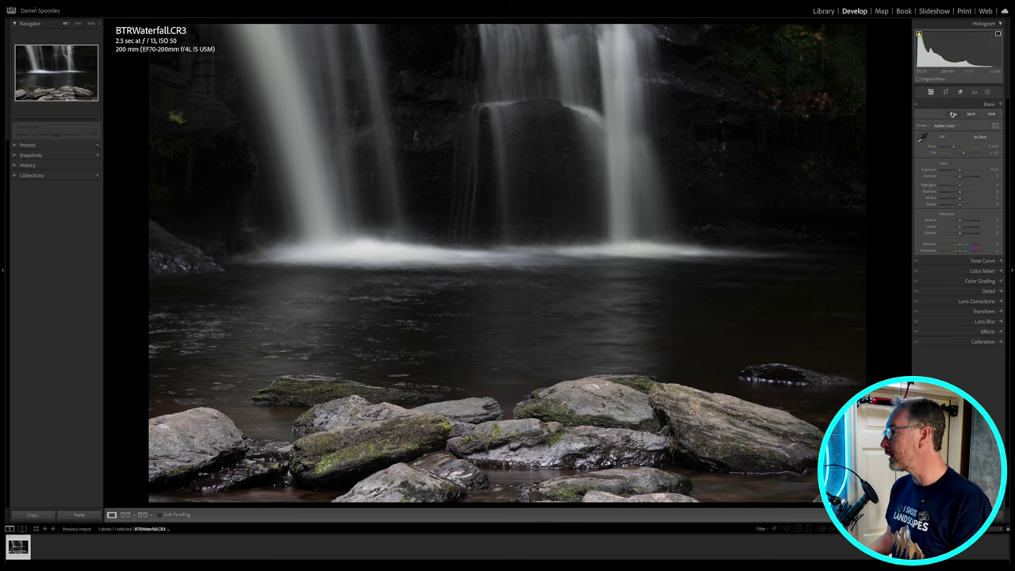
key("ctrl+u")
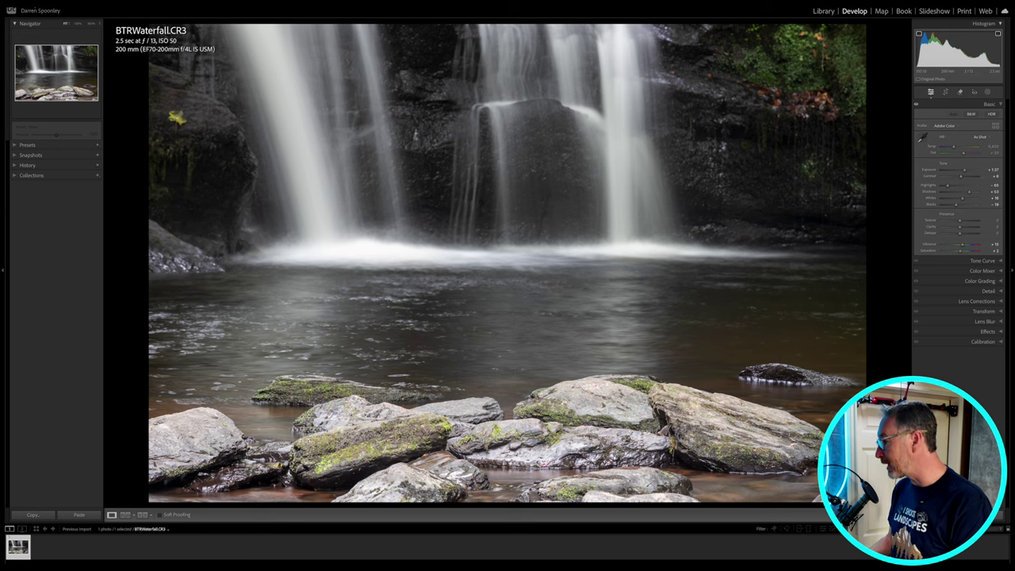
key("ctrl+shift+r")
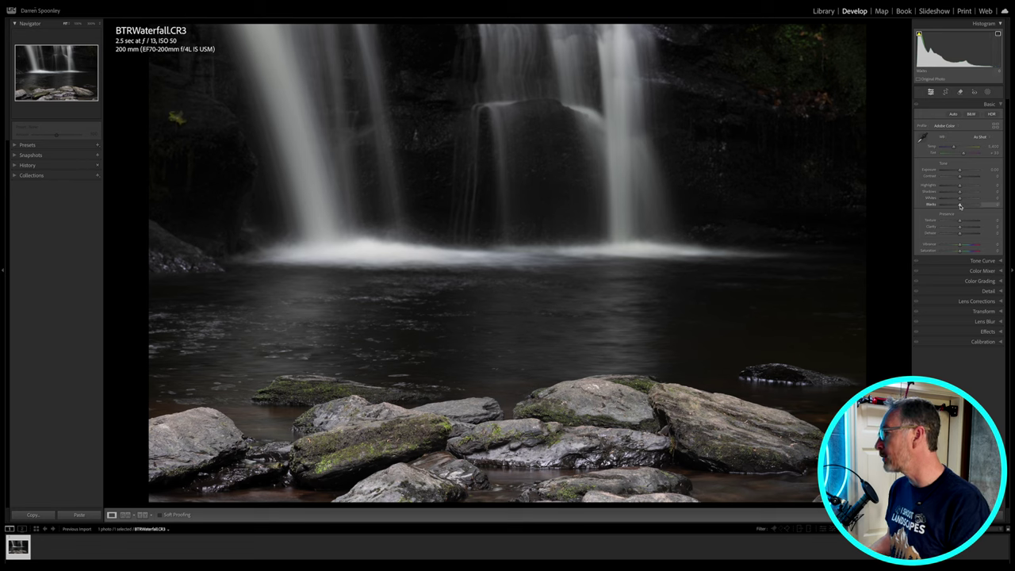
- Lower the Blacks with clipping preview, then ease back until the blue shadow overlay clears
left_click(959, 207)
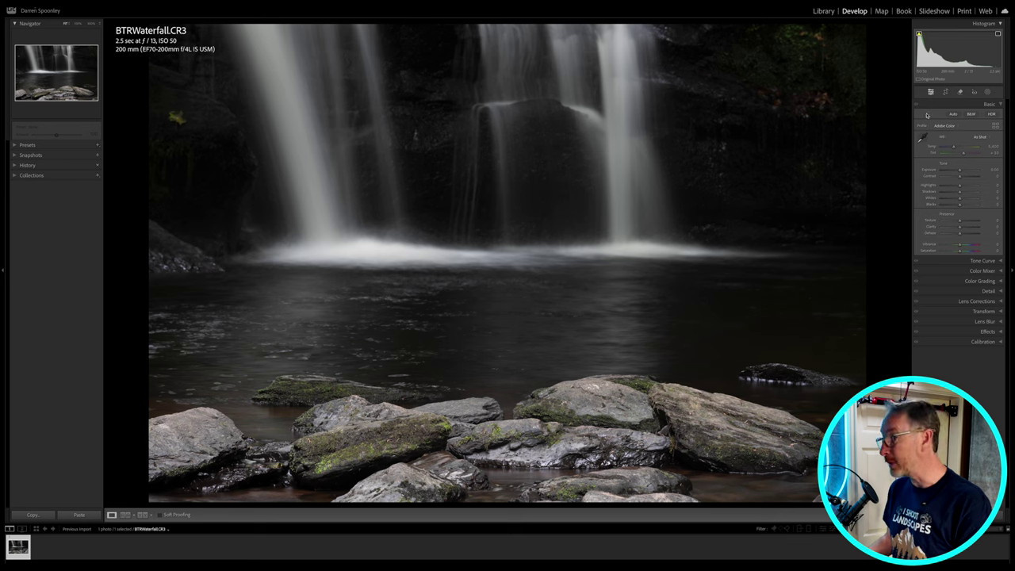
left_click_drag(958, 204, 956, 206)
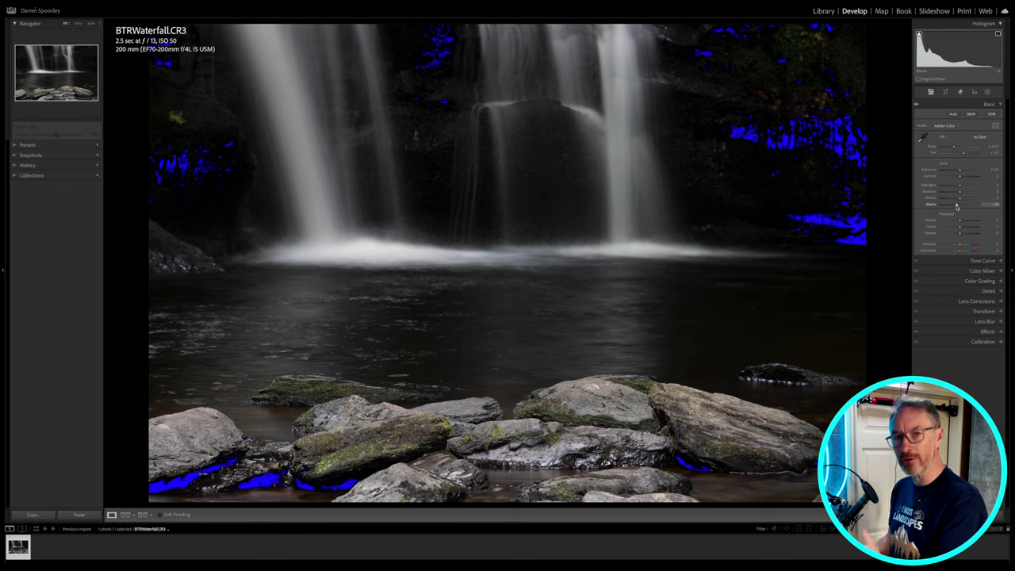
left_click_drag(956, 206, 959, 206)
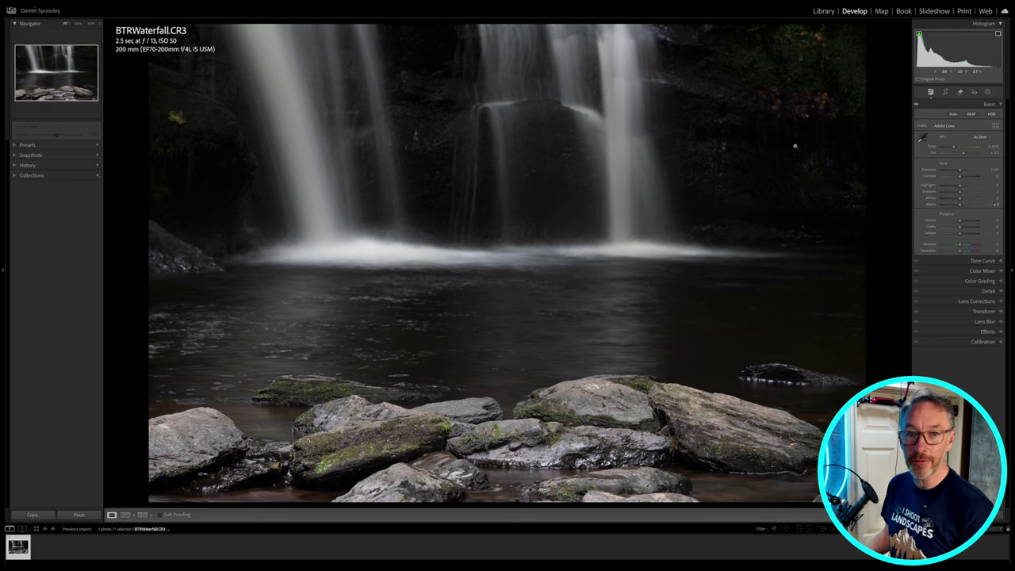
- Pull Highlights all the way down, then settle them at a small positive value
left_click(960, 187)
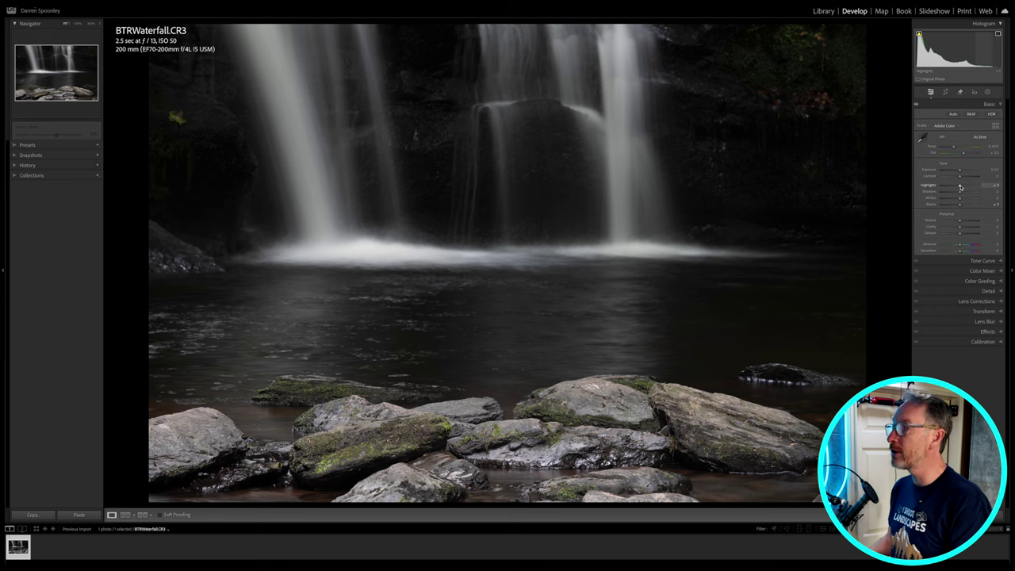
mouse_move(960, 187)
left_mouse_down()
mouse_move(940, 186)
mouse_move(956, 186)
left_mouse_up()
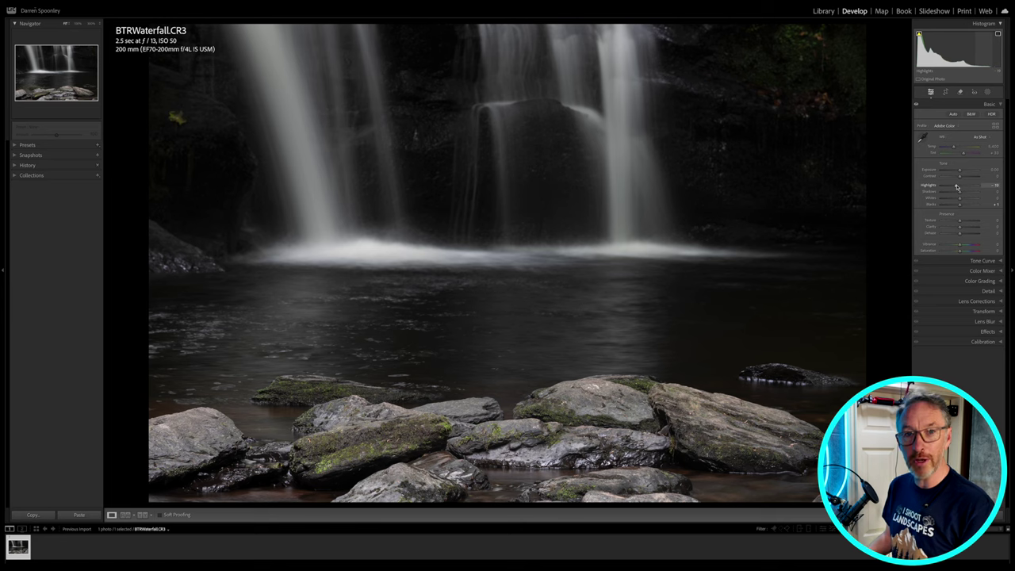
left_click_drag(956, 186, 966, 185)
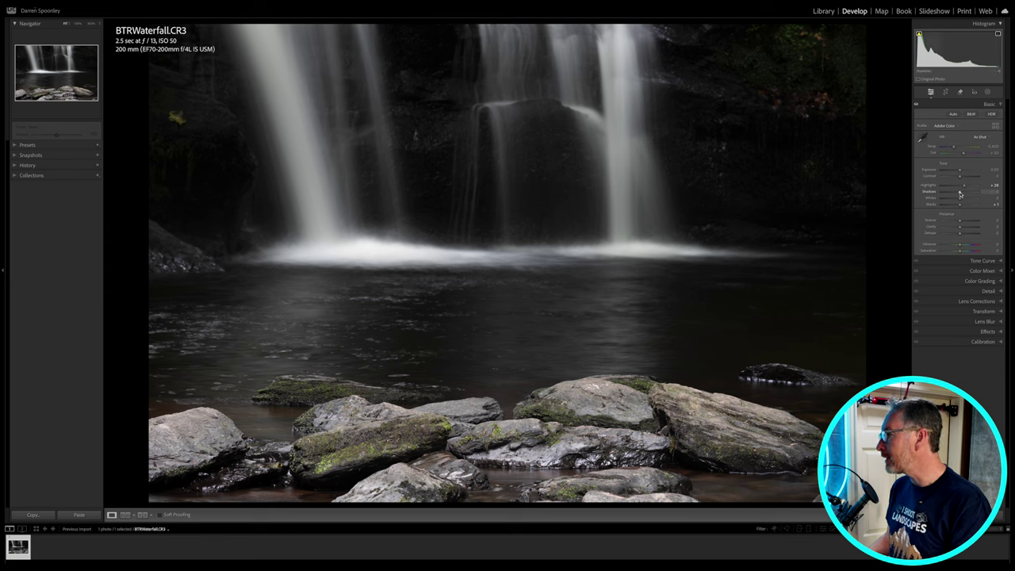
- Lower Shadows to about -12 and raise the Whites to brighten the water
mouse_move(959, 193)
left_mouse_down()
mouse_move(977, 191)
mouse_move(958, 193)
left_mouse_up()
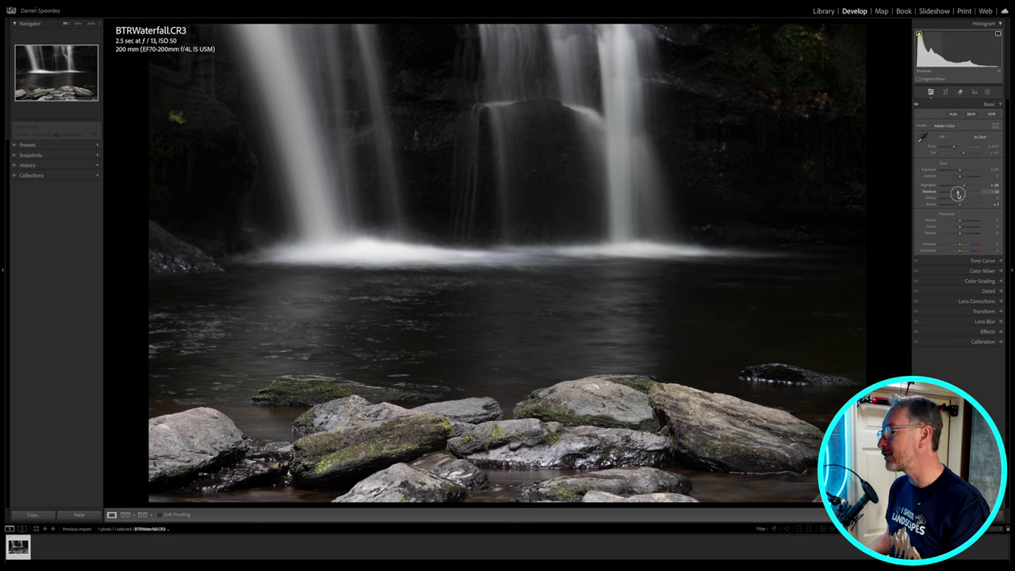
left_click_drag(958, 192, 957, 193)
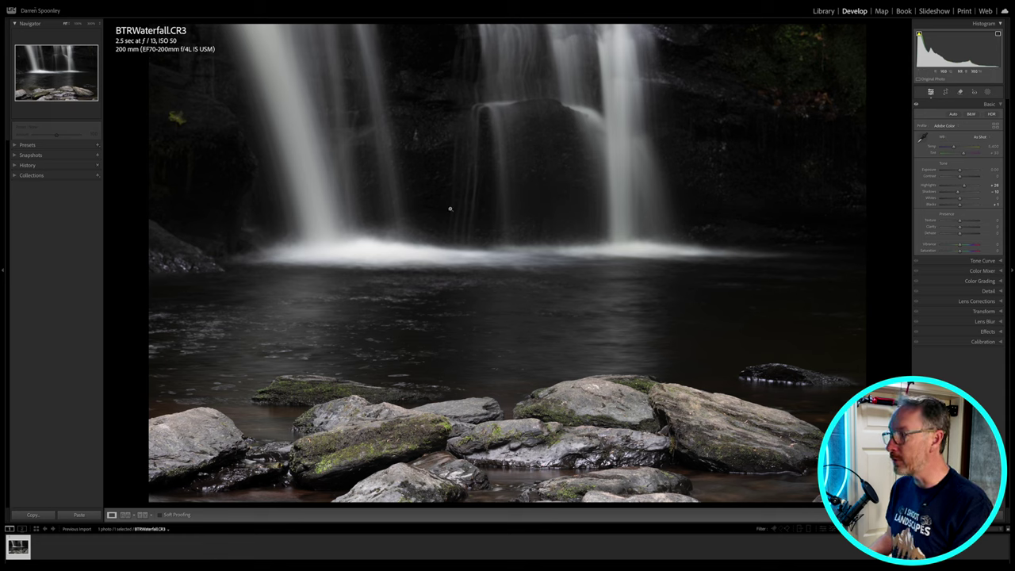
left_click_drag(955, 199, 970, 198)
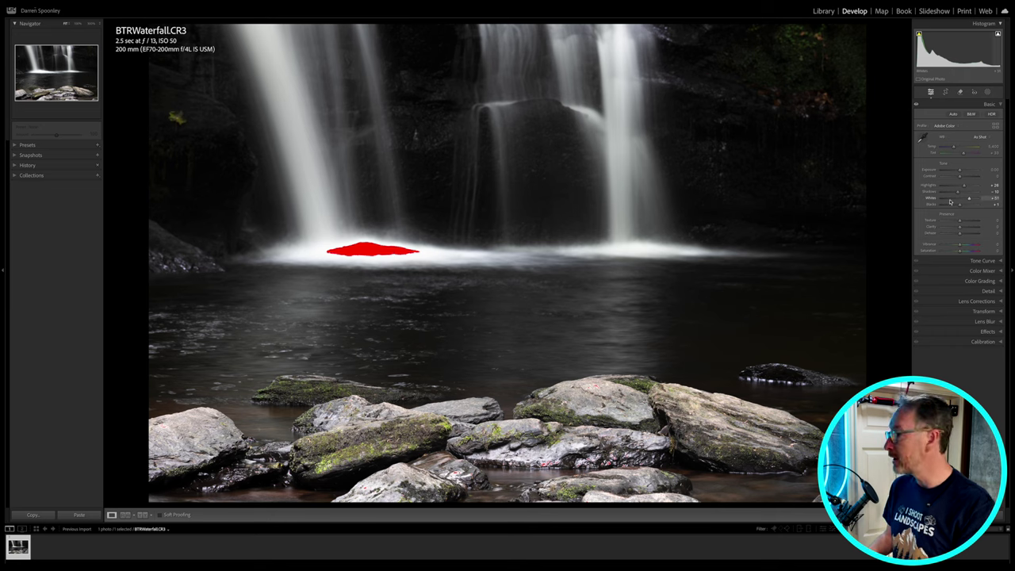
- Ease the Whites back to about +35 so the foam at the falls' base stops clipping
left_click_drag(970, 199, 967, 199)
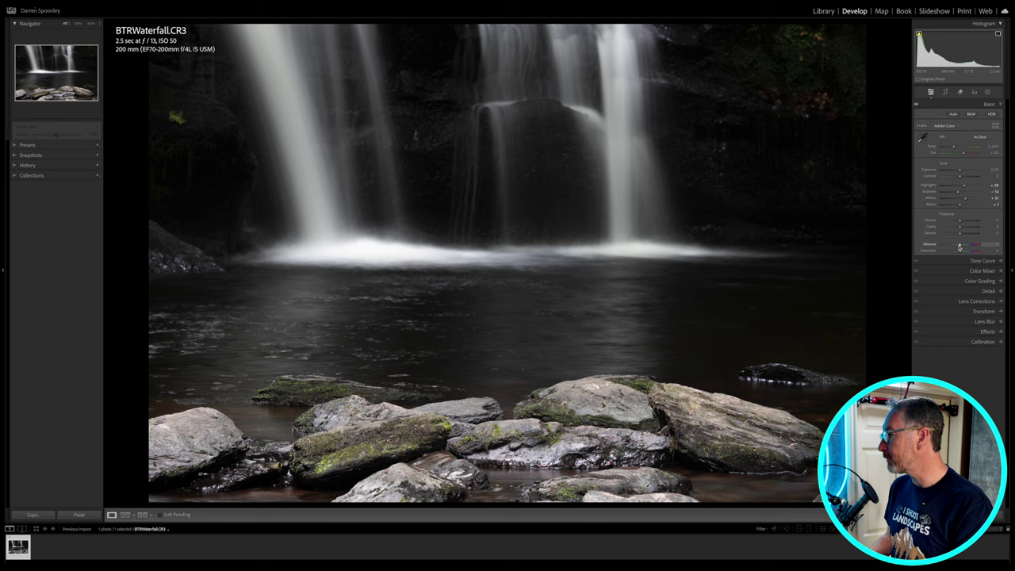
- Boost Vibrance to about +41, then nudge it slightly lower, and activate the Crop Overlay tool
left_click_drag(959, 247, 968, 246)
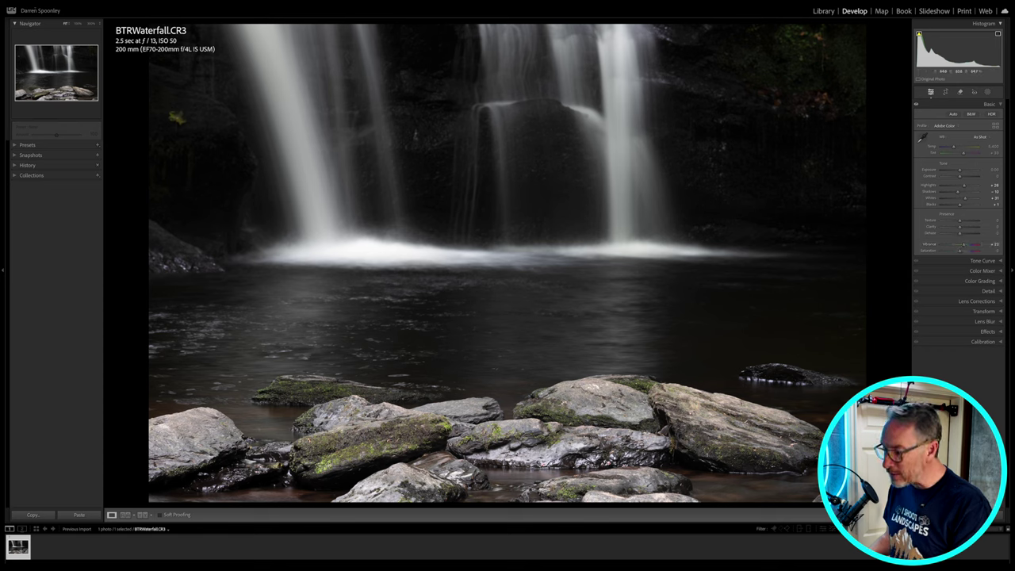
left_click_drag(967, 245, 974, 243)
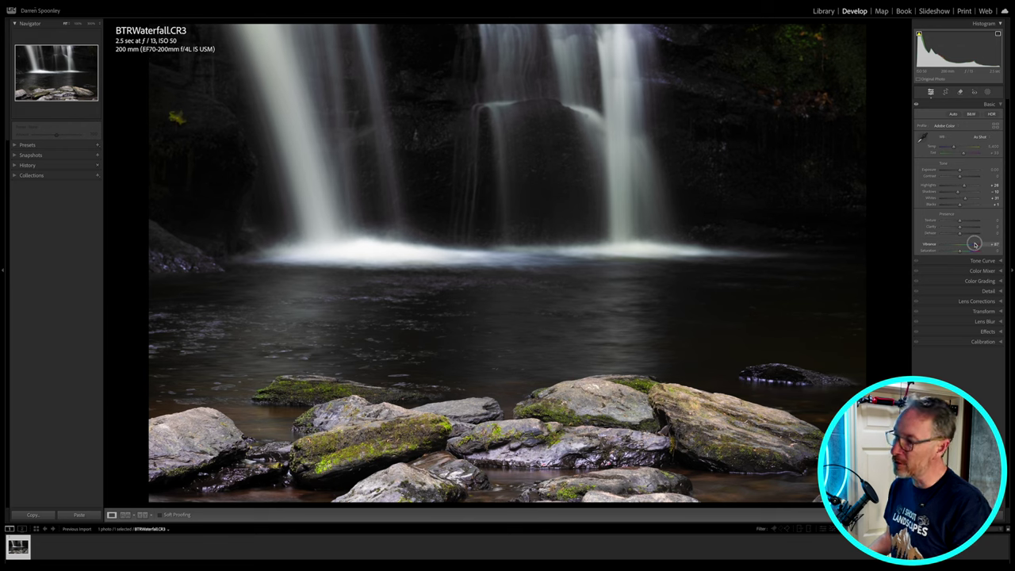
left_click_drag(974, 245, 968, 245)
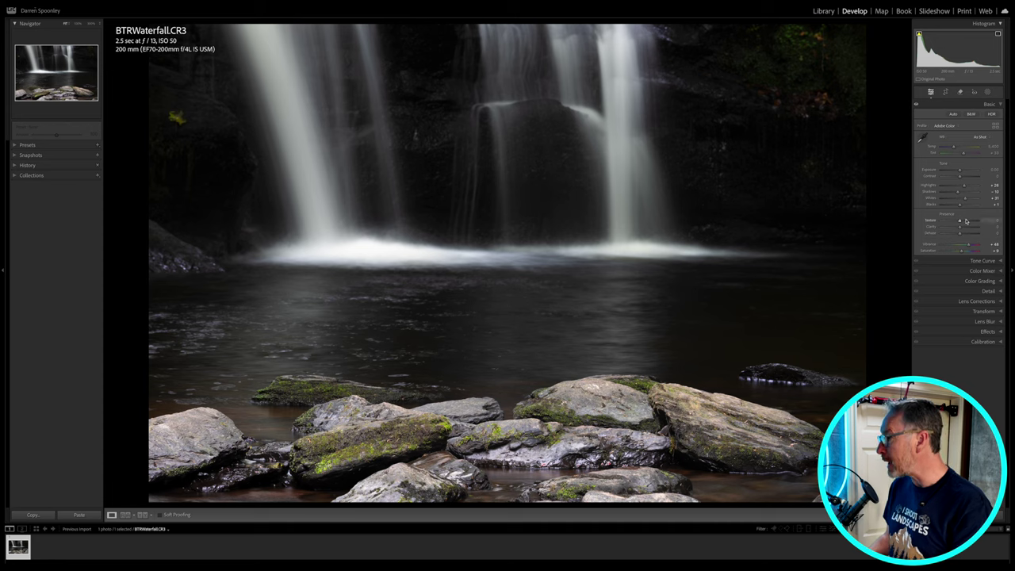
left_click(945, 93)
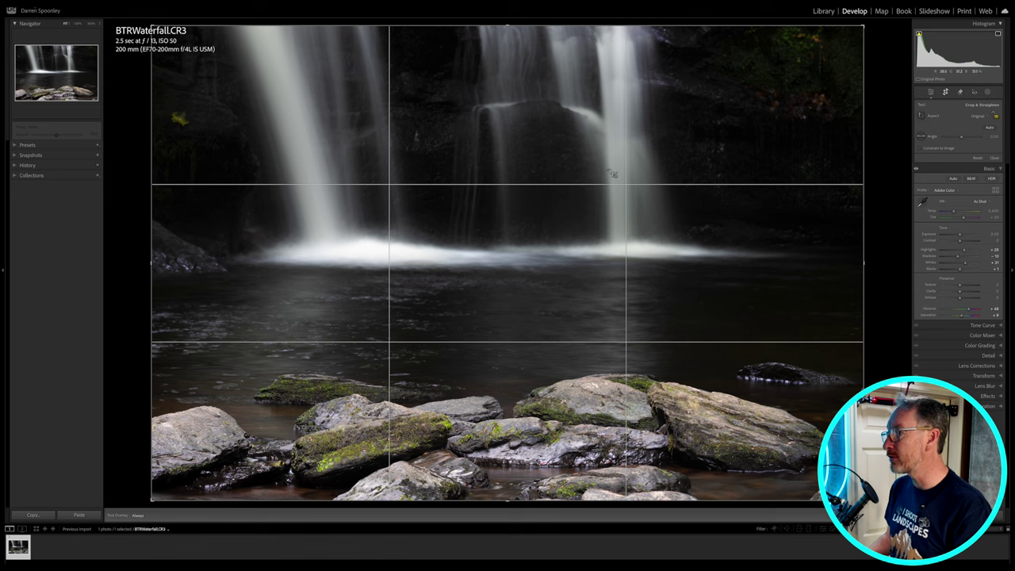
- Try a 16 x 9 crop with the photo shifted up, then revert to As Shot
left_click(978, 117)
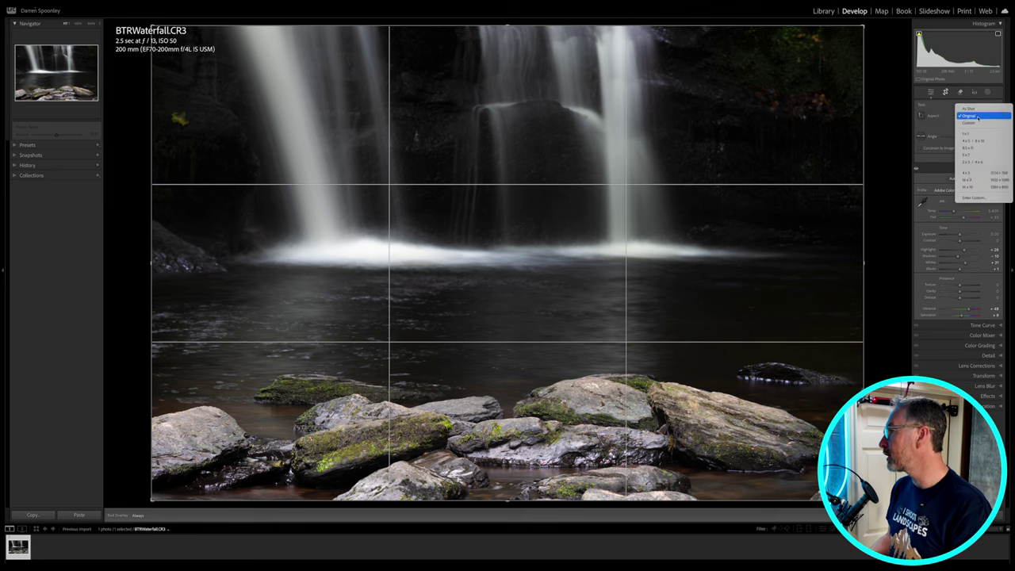
left_click(930, 175)
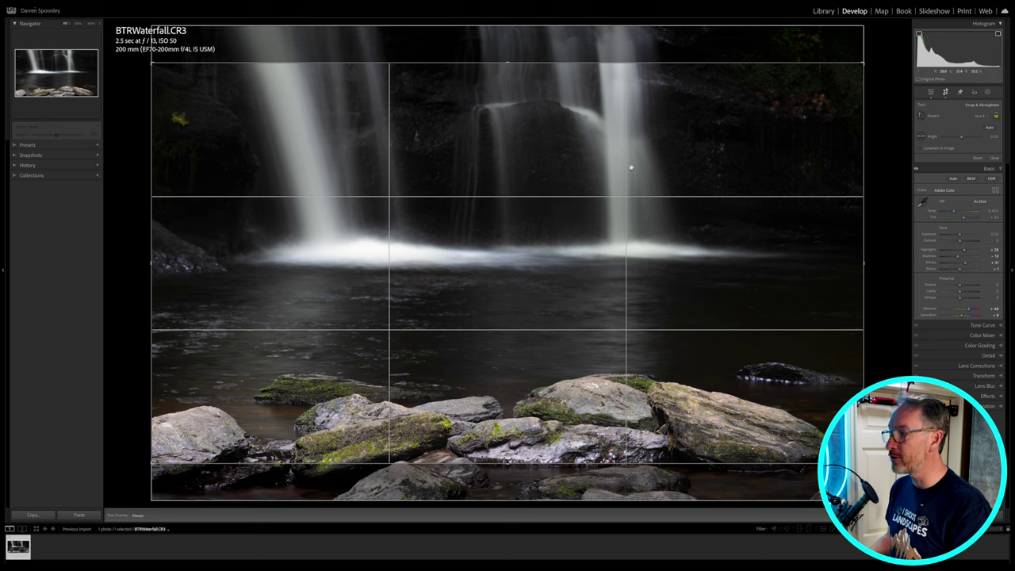
left_click_drag(613, 157, 604, 124)
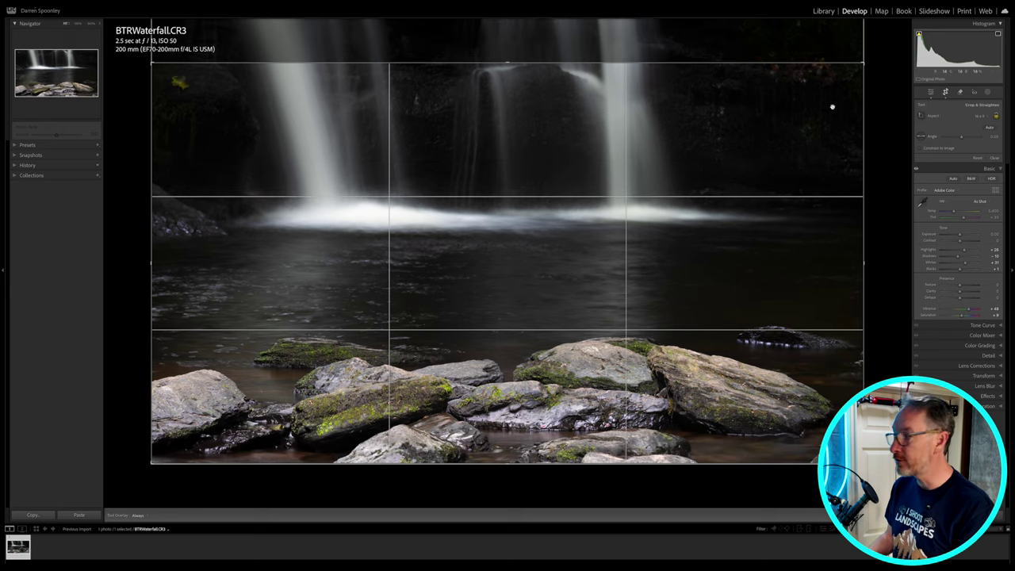
left_click(981, 116)
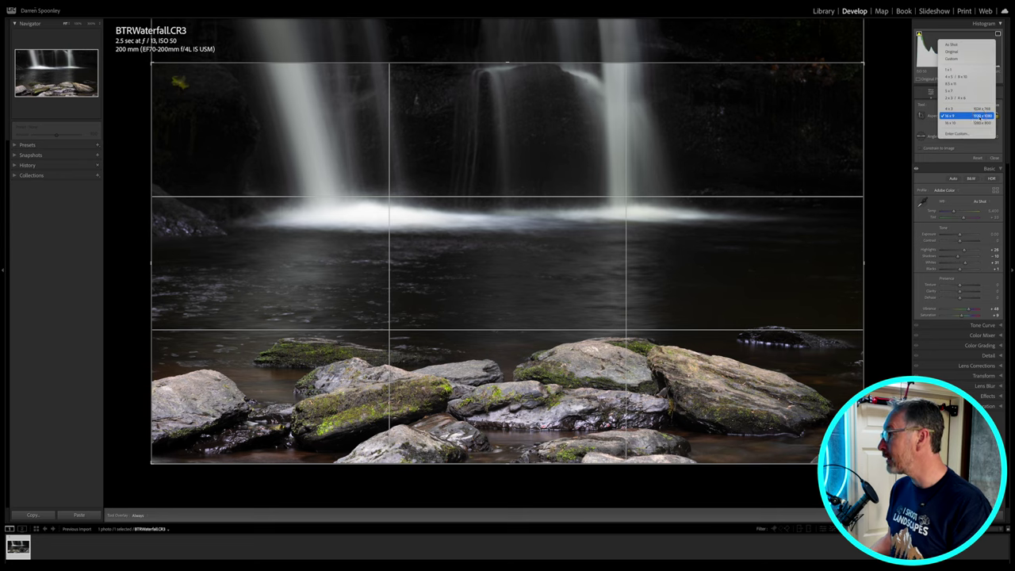
left_click(963, 46)
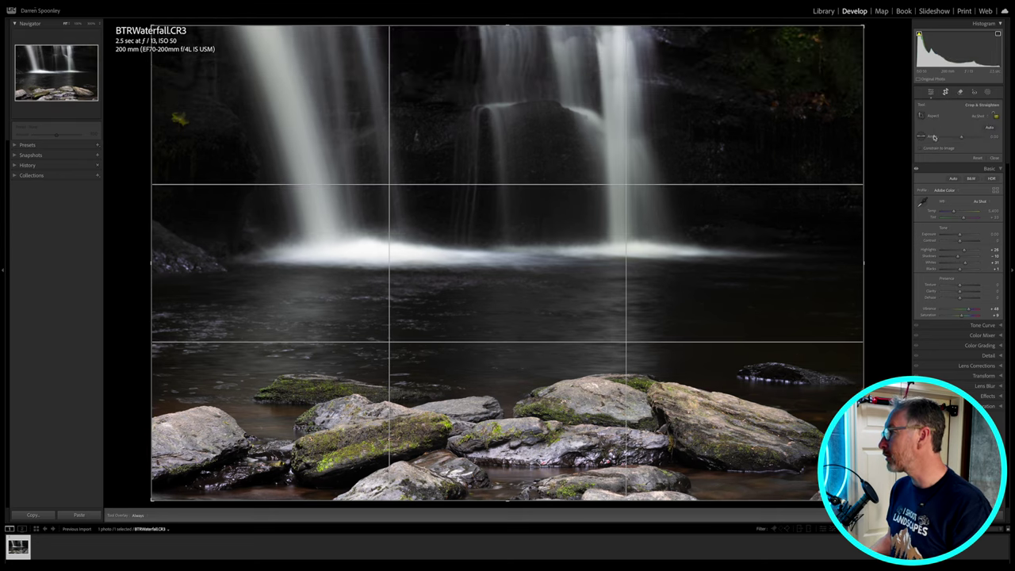
- Undo a trial straightening rotation, keeping the full frame, and switch to Masking
left_click_drag(961, 138, 961, 138)
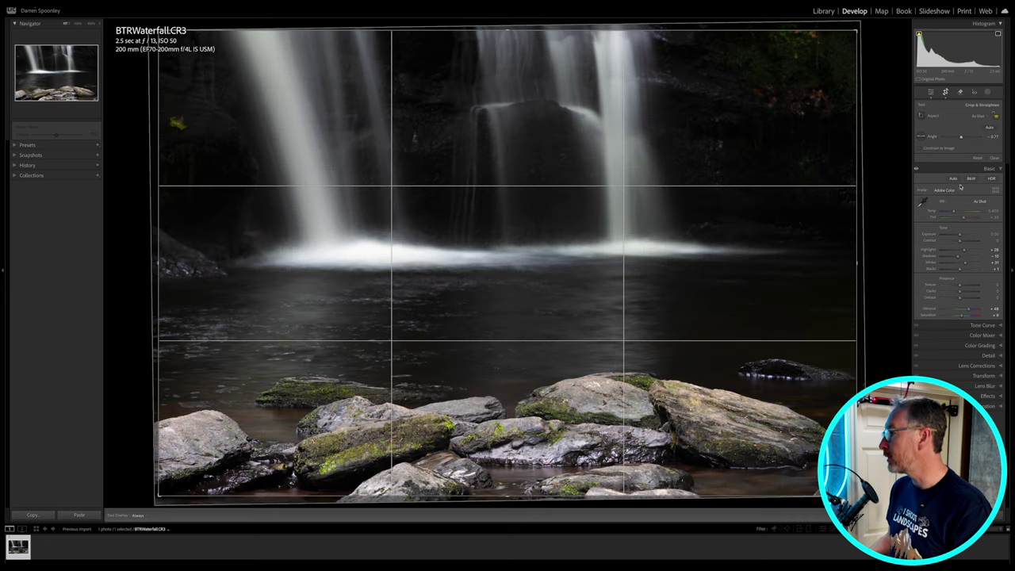
key("ctrl+z")
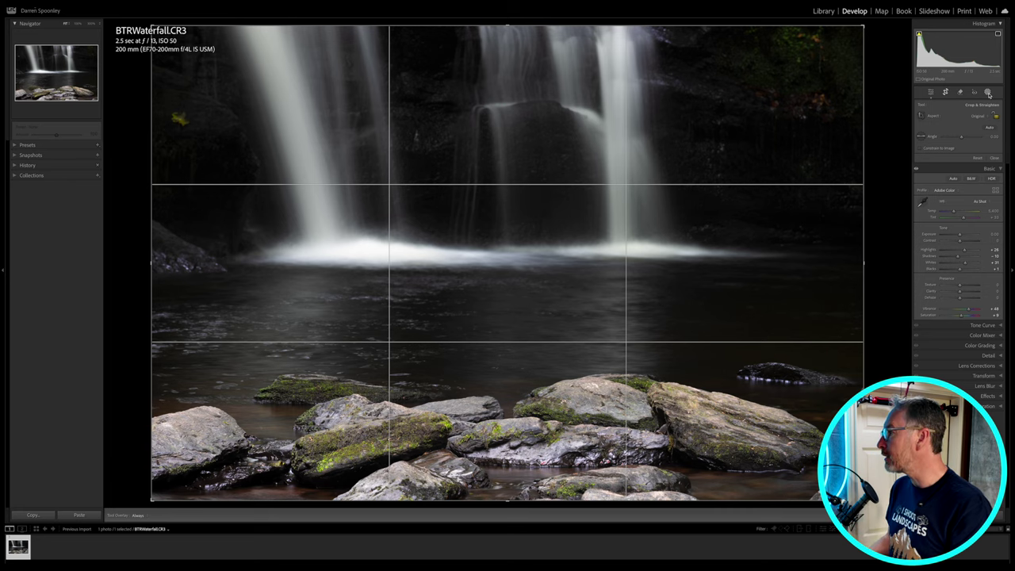
left_click(988, 93)
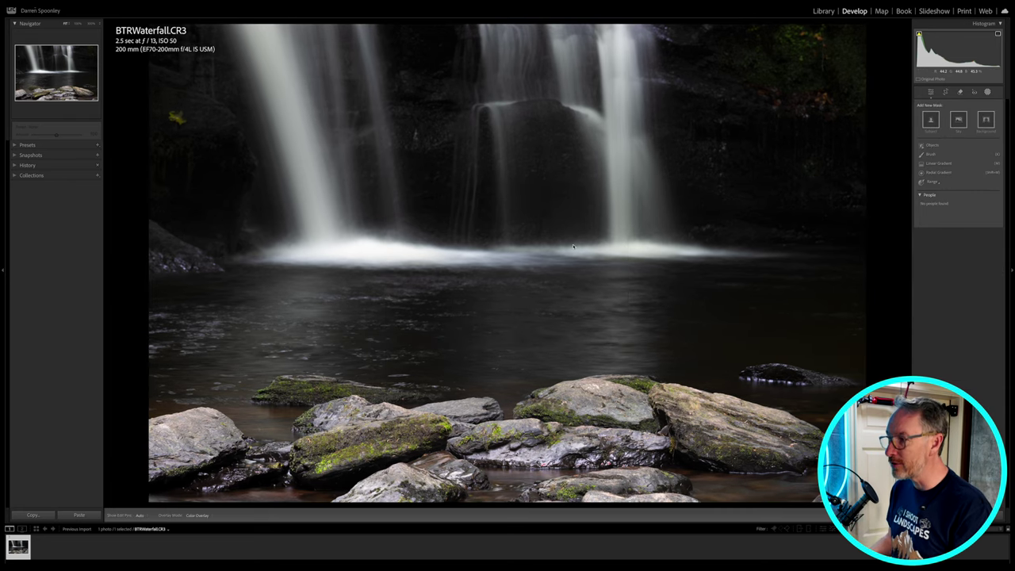
left_click(948, 164)
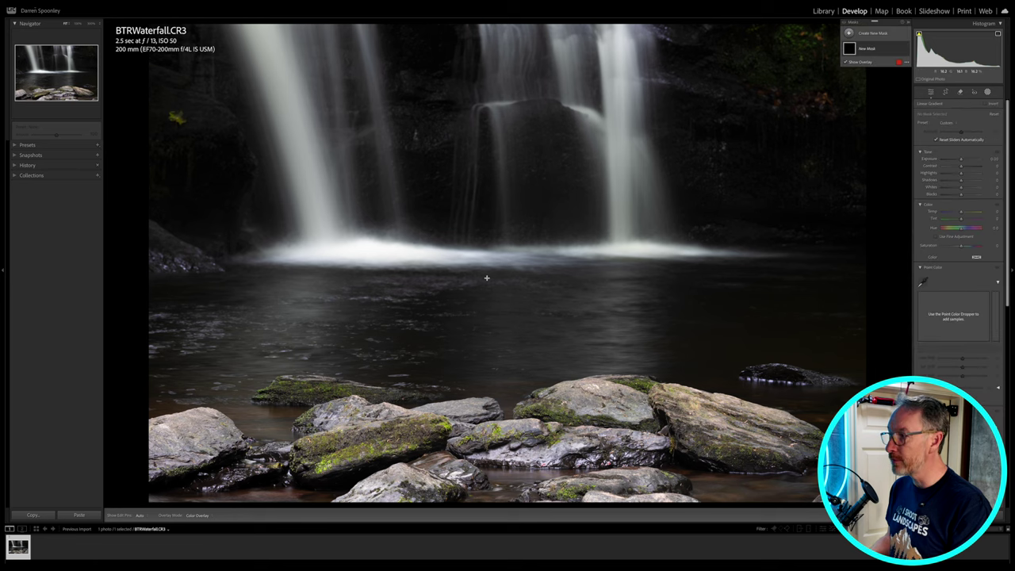
left_click_drag(486, 280, 487, 223)
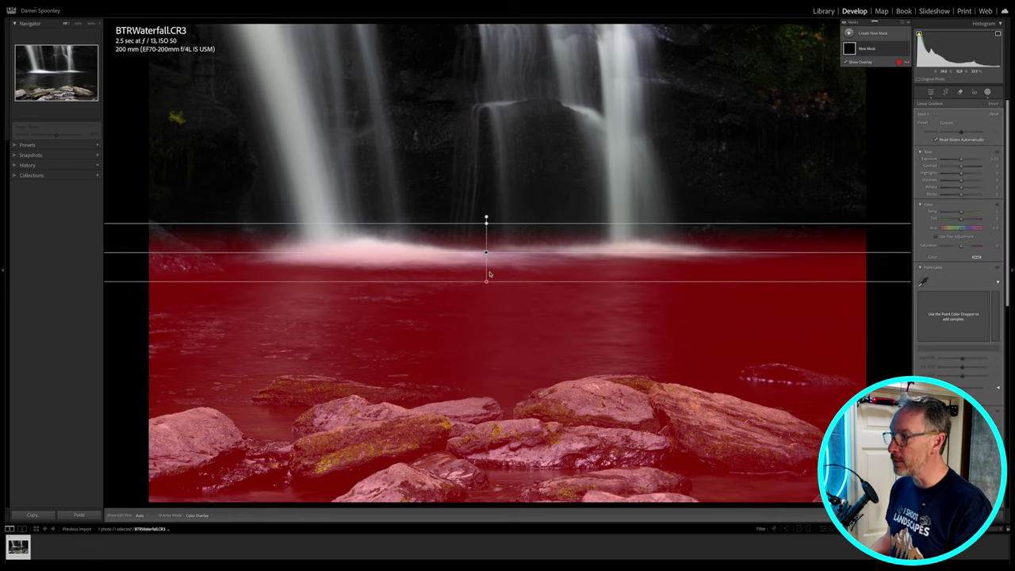
key("ctrl+z")
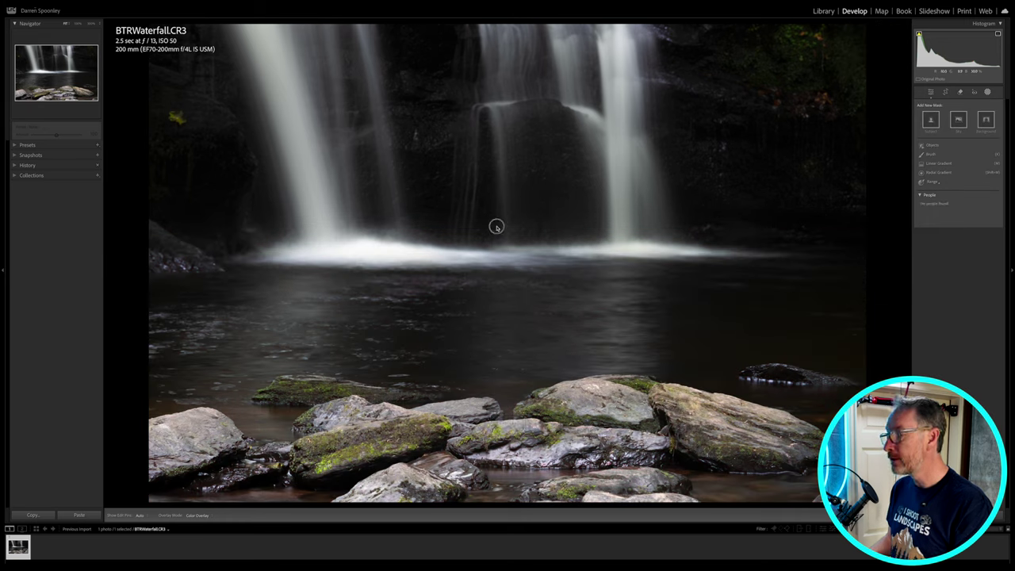
- Brush-mask the waterfalls' base and the water below, then drop the mask Highlights to -100
left_click(932, 153)
left_click_drag(175, 241, 744, 239)
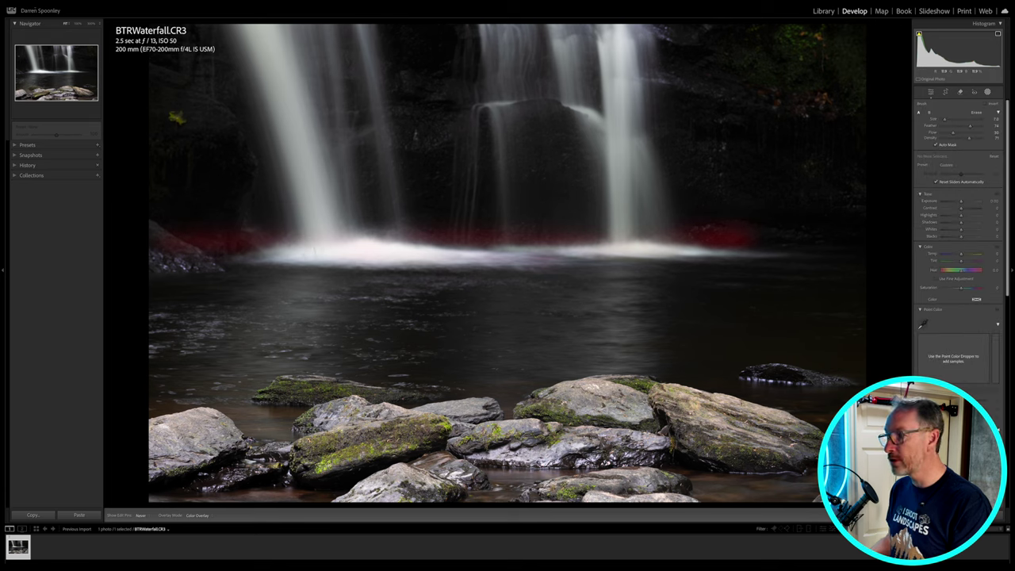
mouse_move(270, 230)
left_mouse_down()
mouse_move(441, 230)
mouse_move(287, 224)
left_mouse_up()
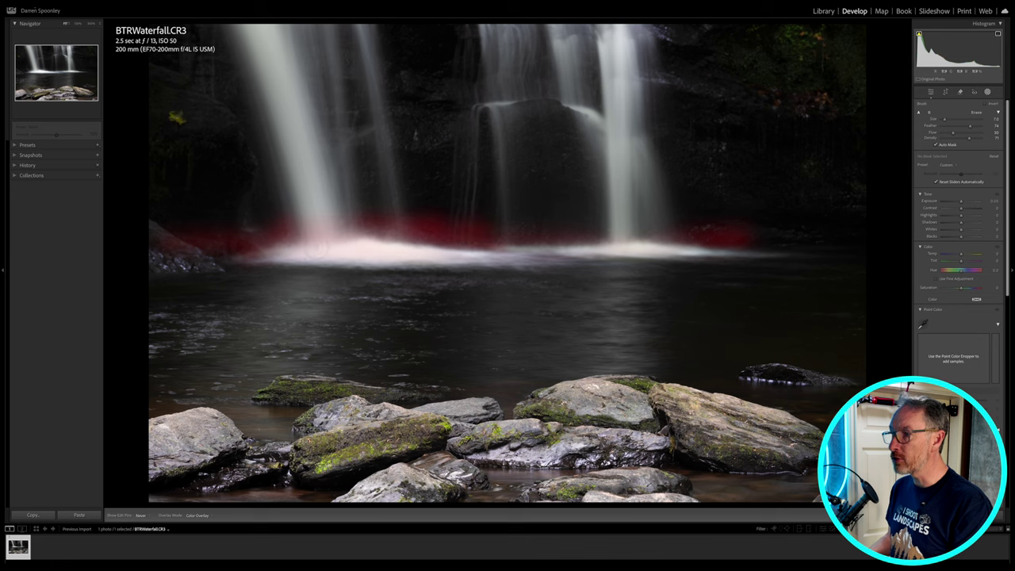
mouse_move(577, 262)
left_mouse_down()
mouse_move(251, 280)
mouse_move(622, 274)
mouse_move(194, 271)
mouse_move(679, 274)
mouse_move(473, 280)
mouse_move(798, 254)
mouse_move(594, 265)
mouse_move(780, 251)
left_mouse_up()
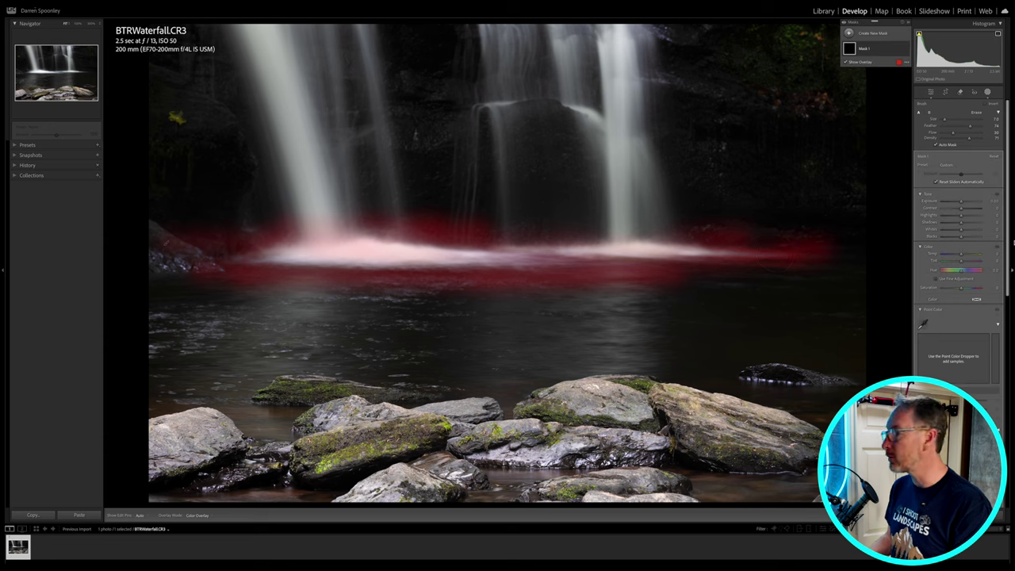
left_click_drag(960, 216, 928, 216)
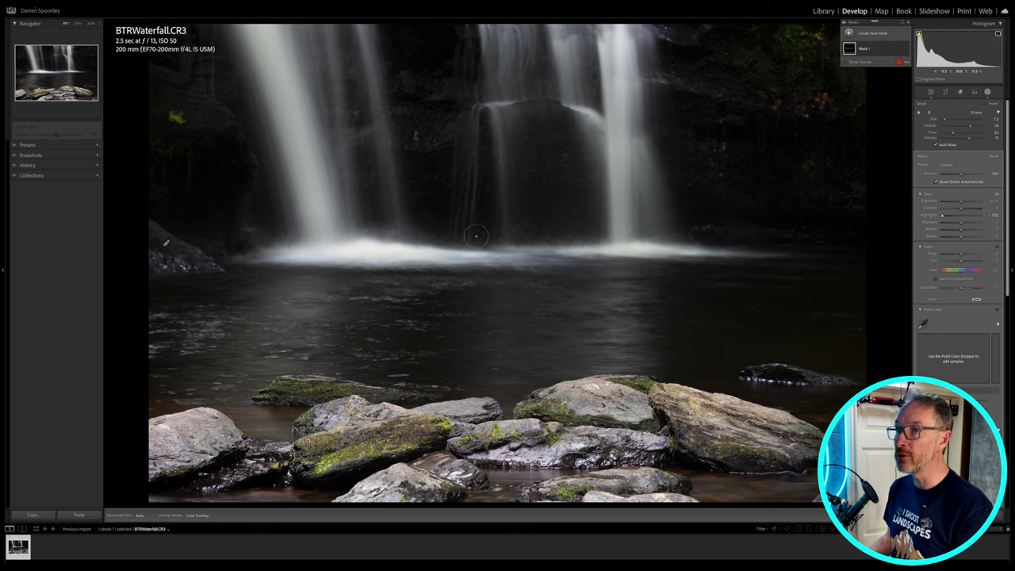
- Heal the bright leaf on the upper-left dark rock with an enlarged Remove brush, then expand Effects
left_click(960, 92)
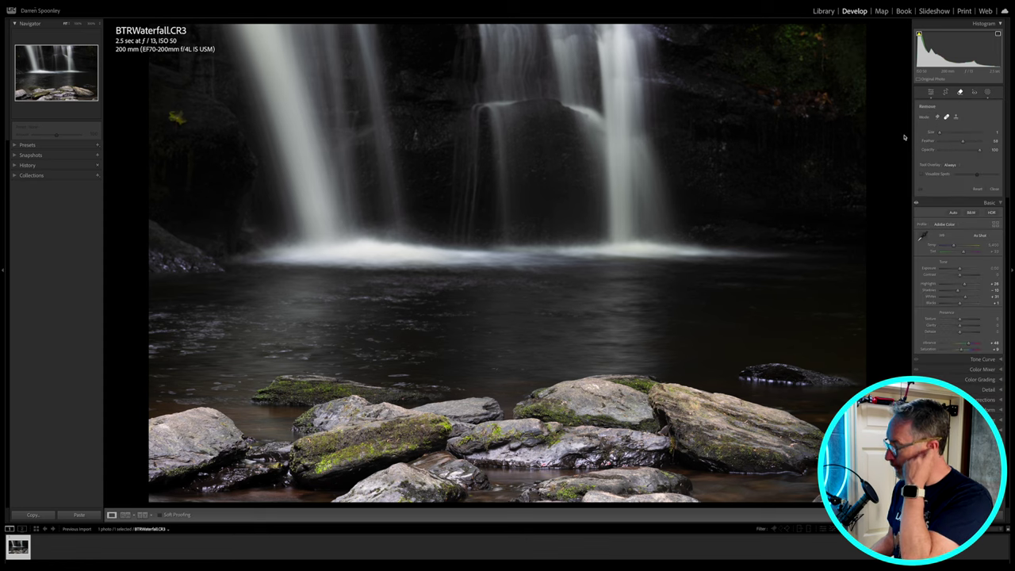
scroll(176, 119, "up", 5)
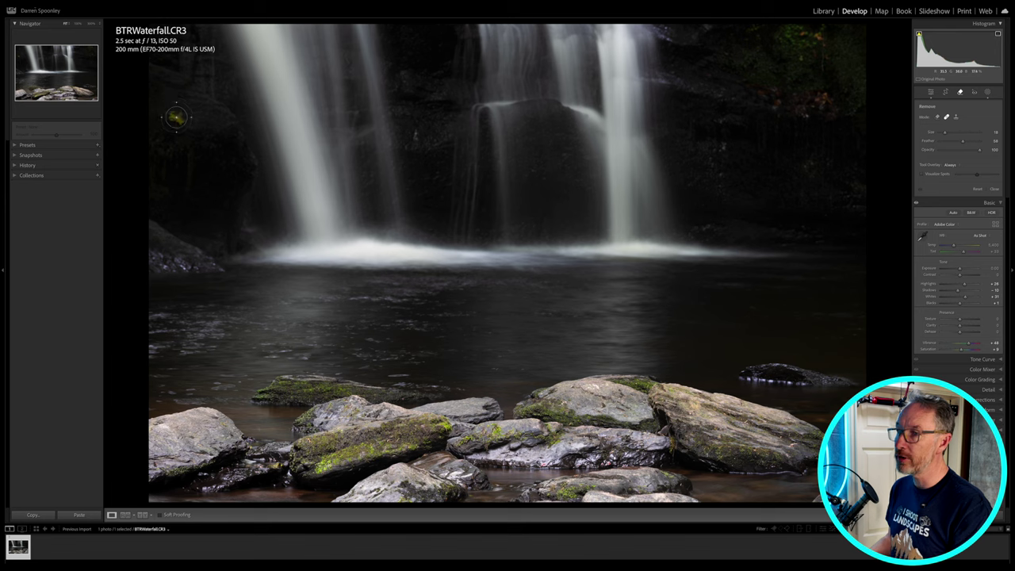
left_click(176, 117)
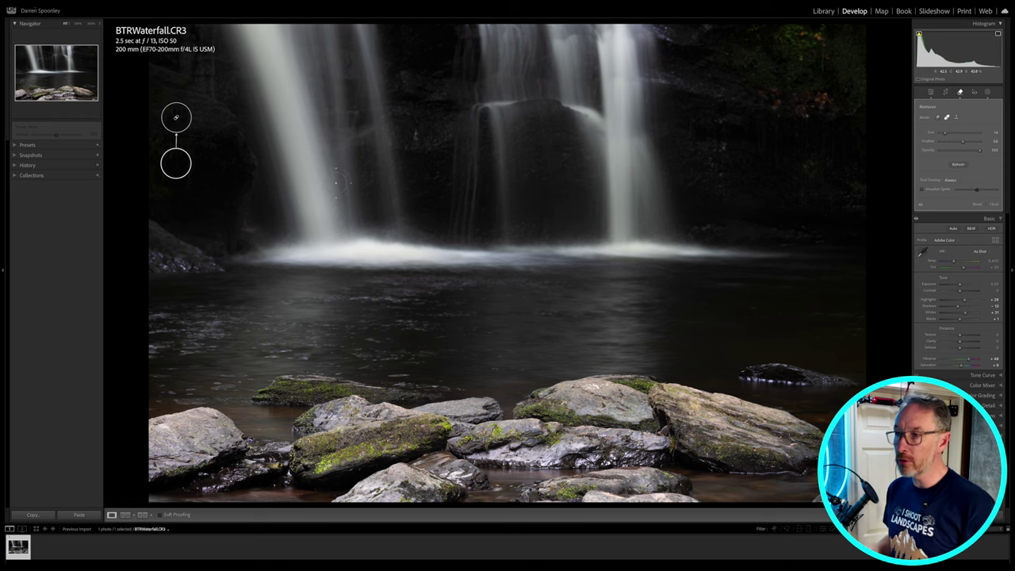
key("Escape")
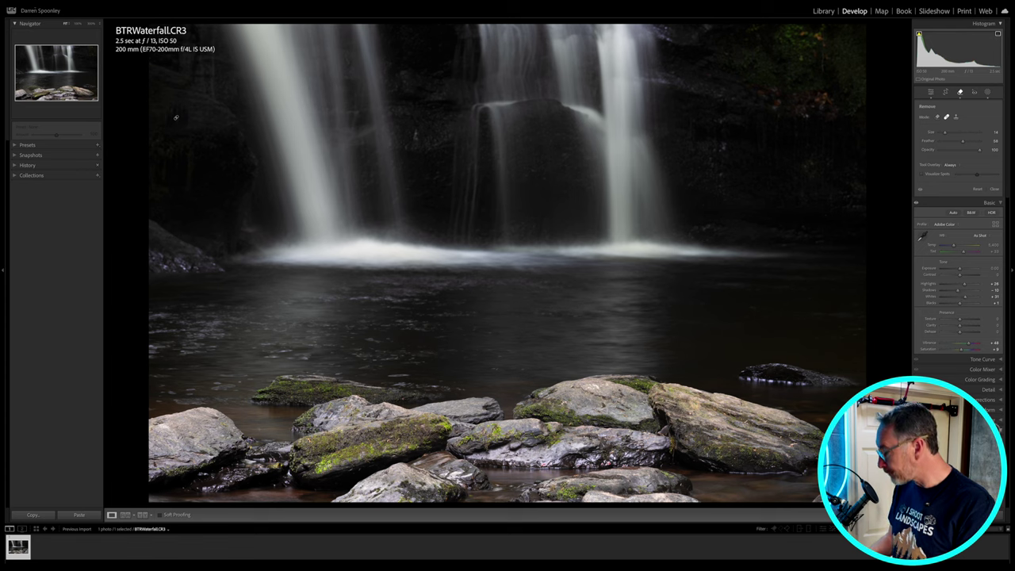
left_click(989, 430)
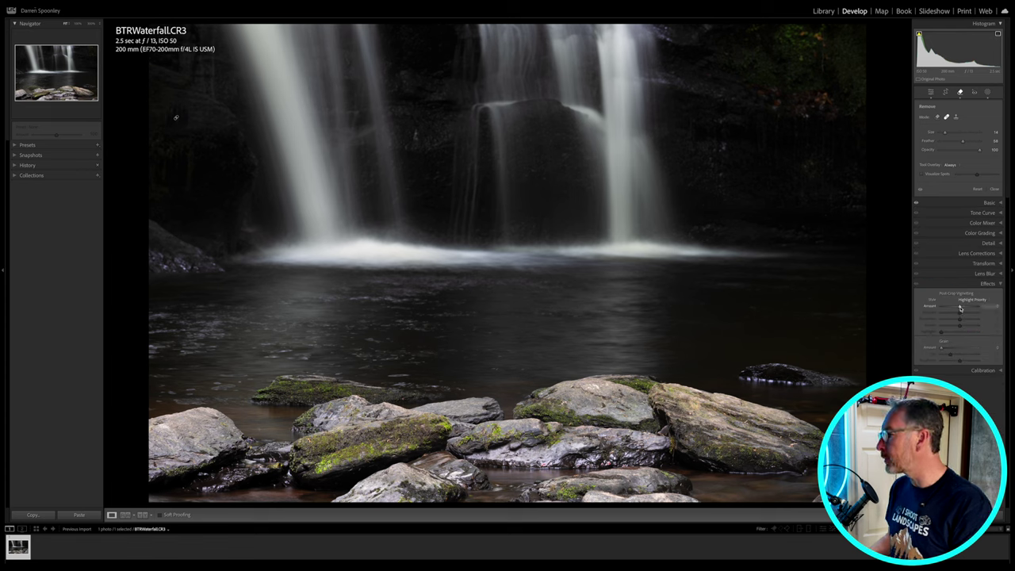
- Darken the photo's corners with a negative Post-Crop Vignetting Amount in Highlight Priority style
left_click_drag(962, 311, 958, 307)
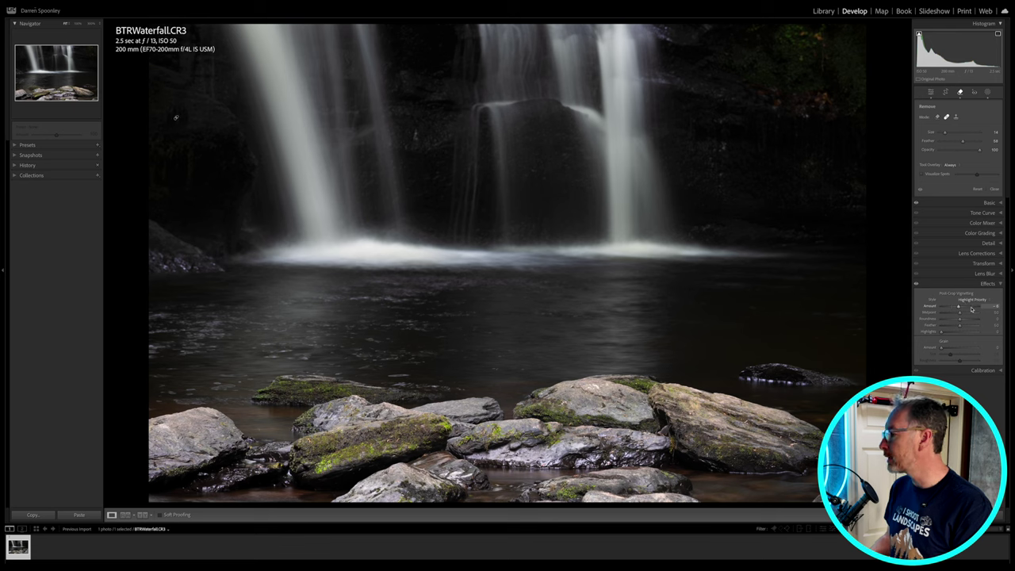
left_click_drag(959, 308, 957, 309)
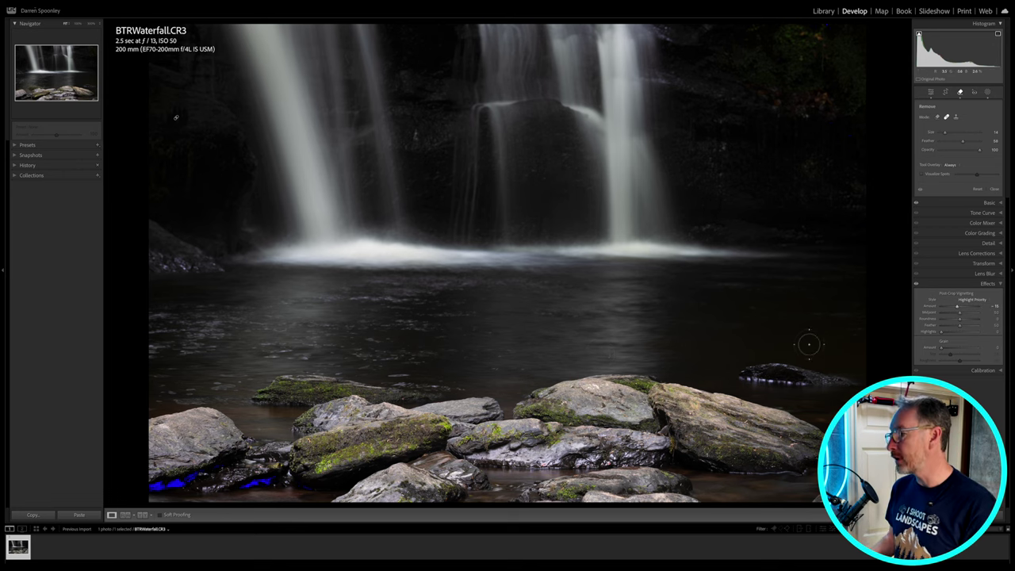
- Raise Dehaze in the Basic panel for extra depth and contrast, then exit the Remove tool
left_click(997, 204)
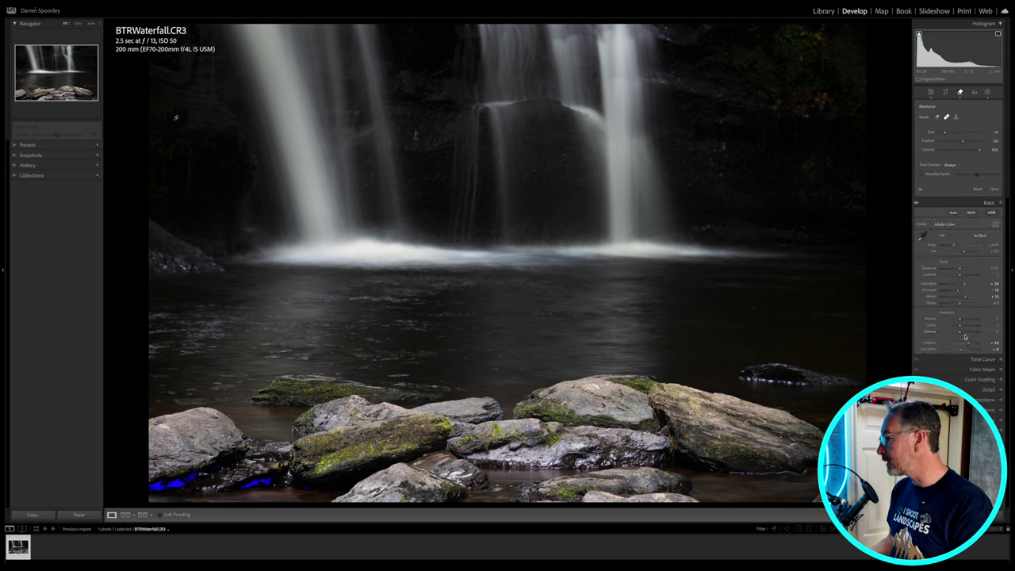
left_click_drag(959, 333, 967, 333)
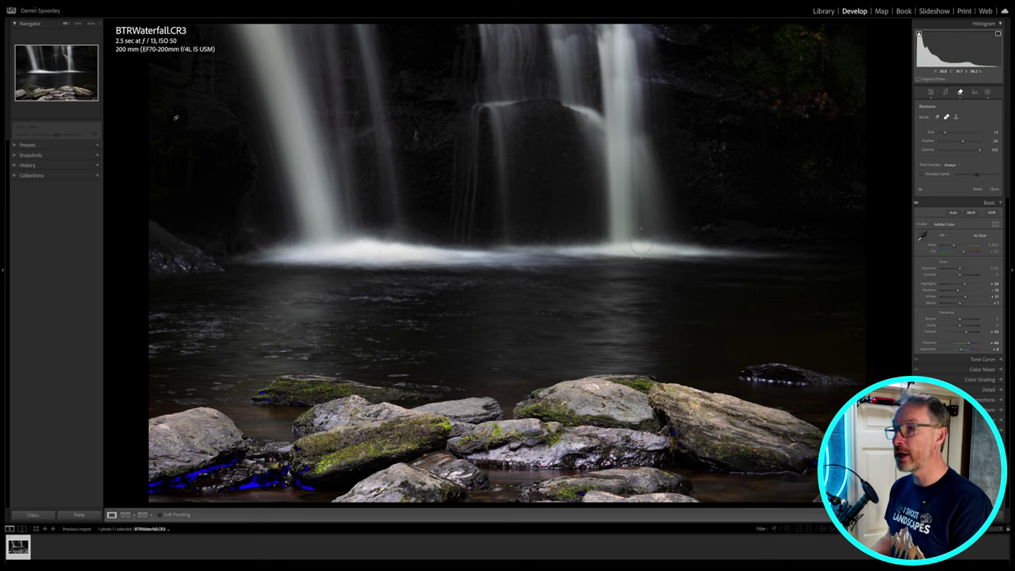
left_click(931, 91)
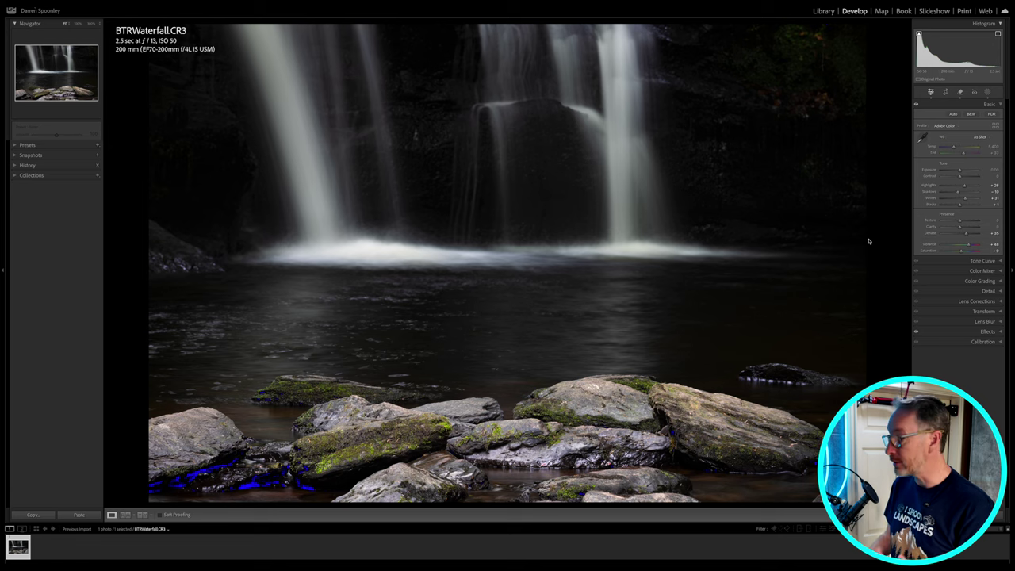
- Launch AI Denoise from the Detail panel, showing the Enhance Preview at amount 50
left_click(986, 291)
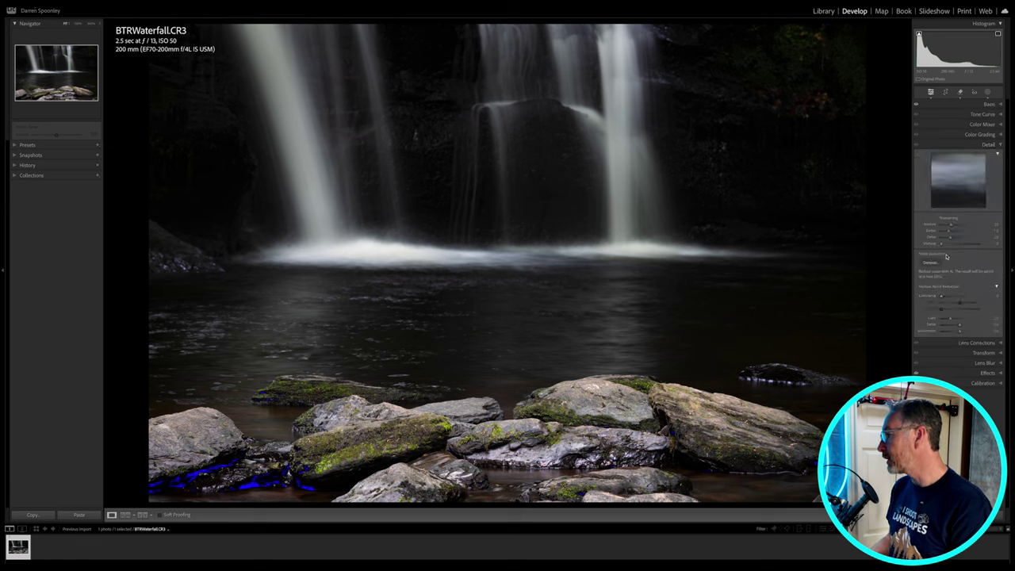
left_click(931, 262)
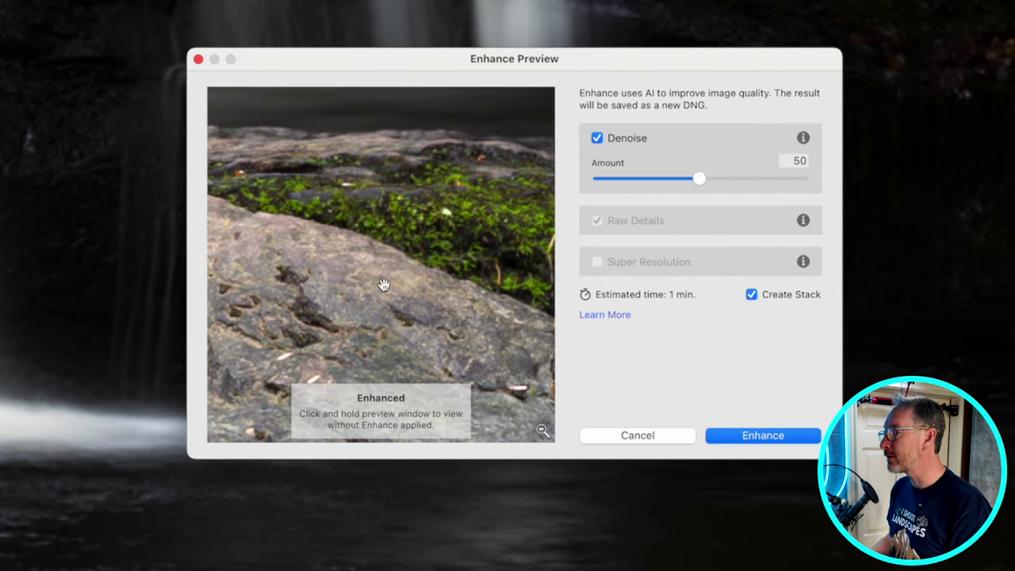
- Compare and pan the Enhance preview, then apply AI Denoise at amount 50 with Create Stack on
left_click_drag(383, 286, 384, 290)
left_click_drag(428, 327, 287, 328)
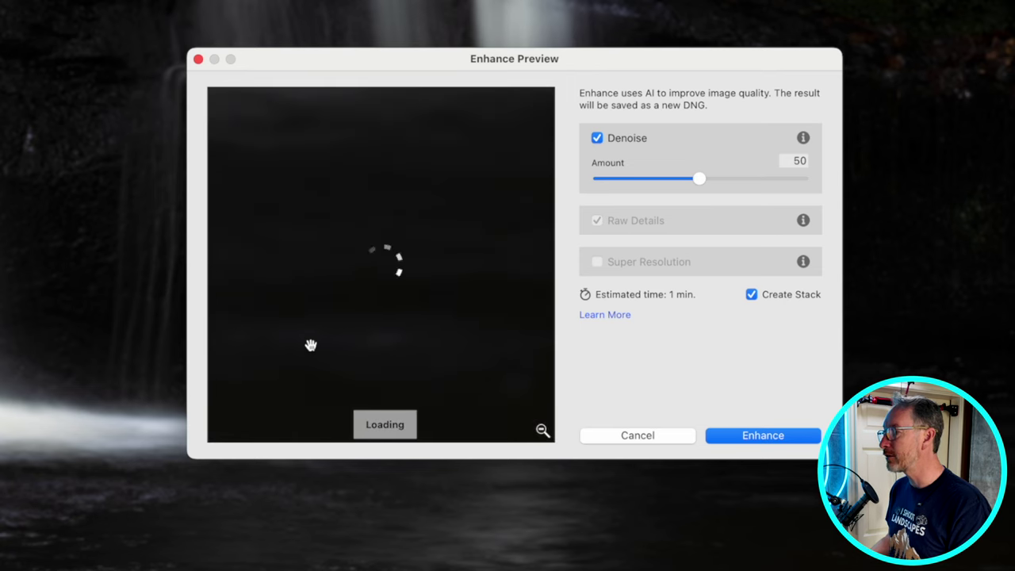
left_click_drag(363, 288, 441, 344)
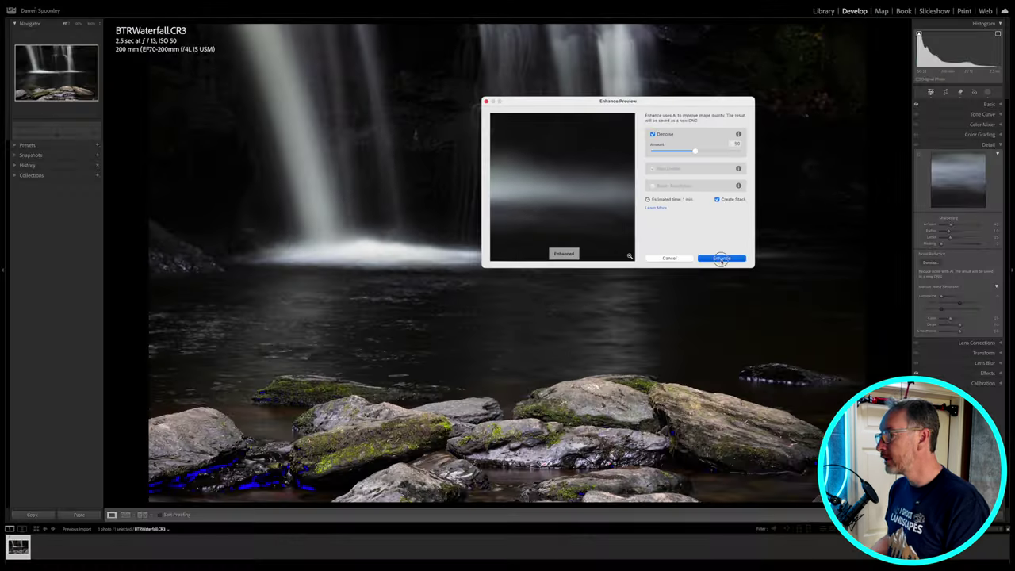
left_click(763, 435)
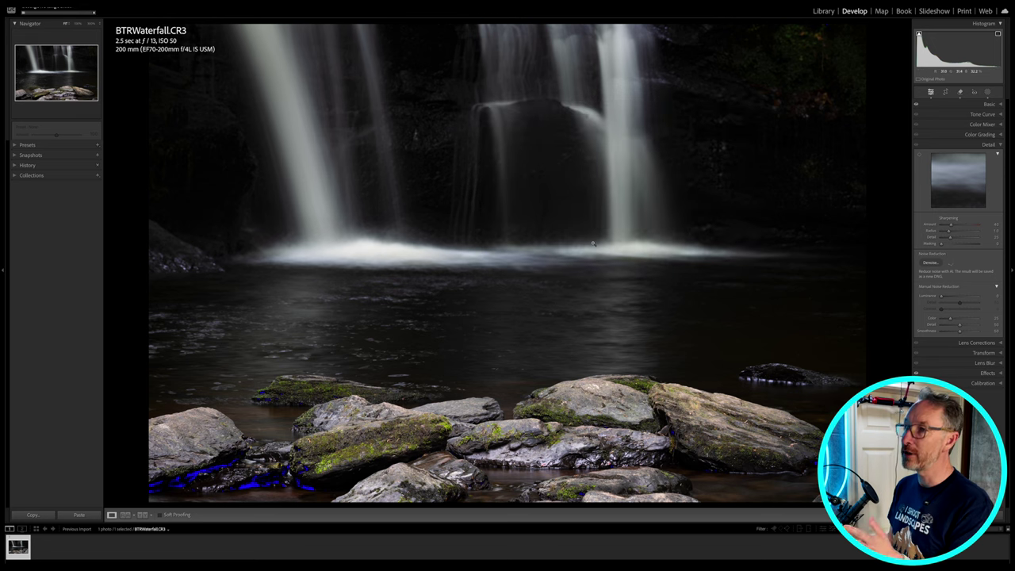